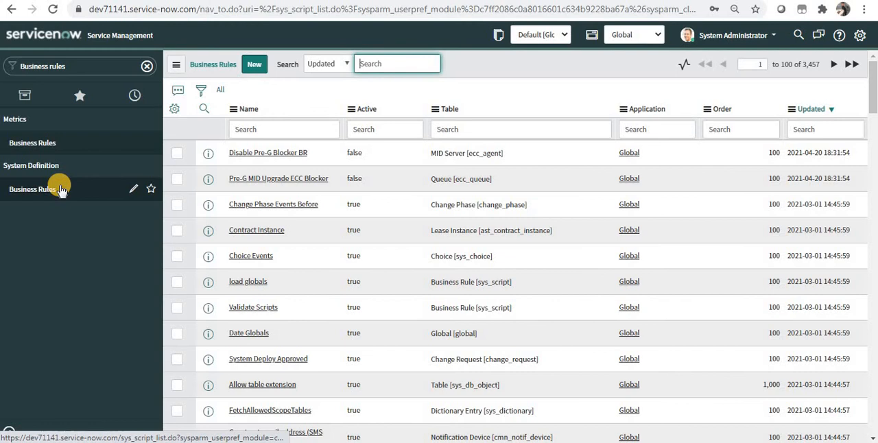
Step: Open the list of all incident records using the navigator entry incident.list
click(89, 68)
key(ctrl+a)
text(incident)
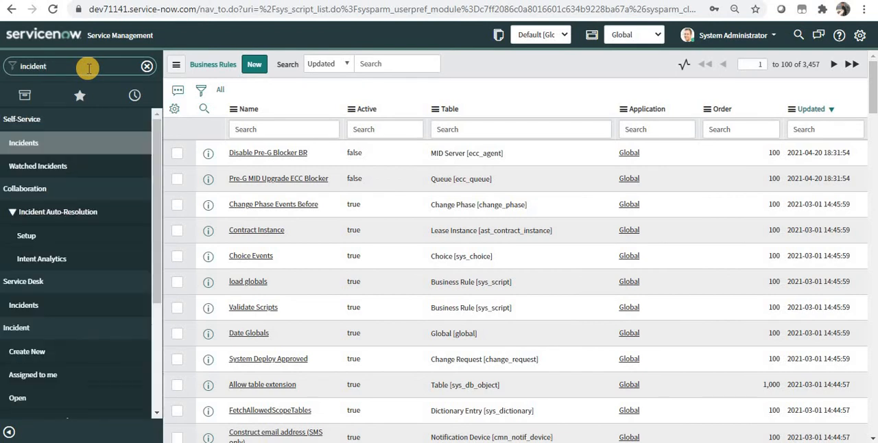
text(.list)
key(Return)
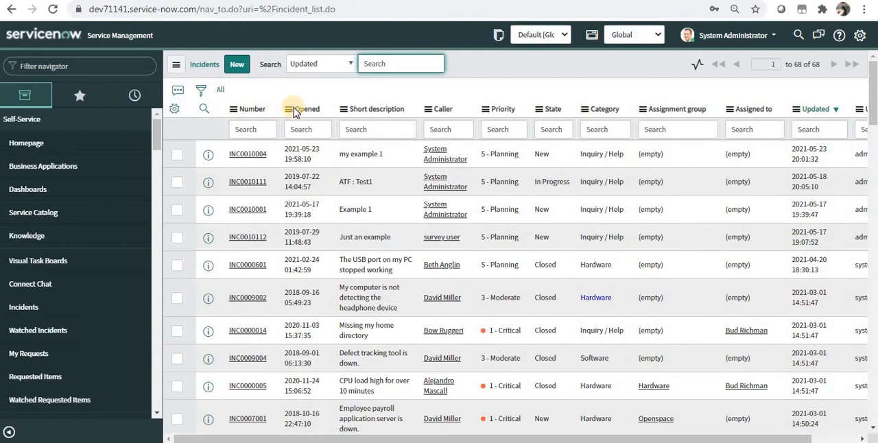
Step: Open the business rules configured for the Incident table from the incident list's column options
click(292, 110)
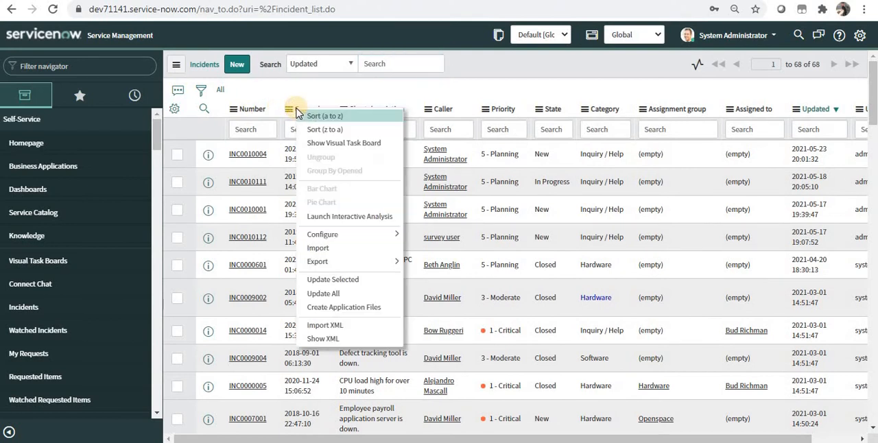
click(441, 113)
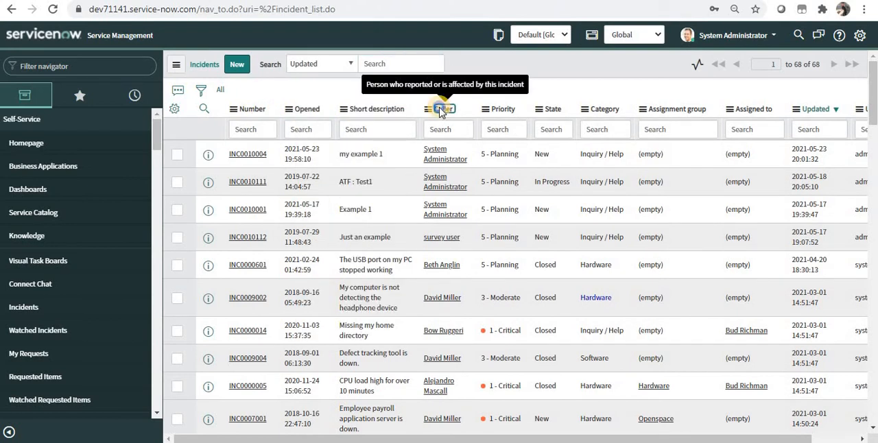
click(440, 112)
mouse_move(523, 242)
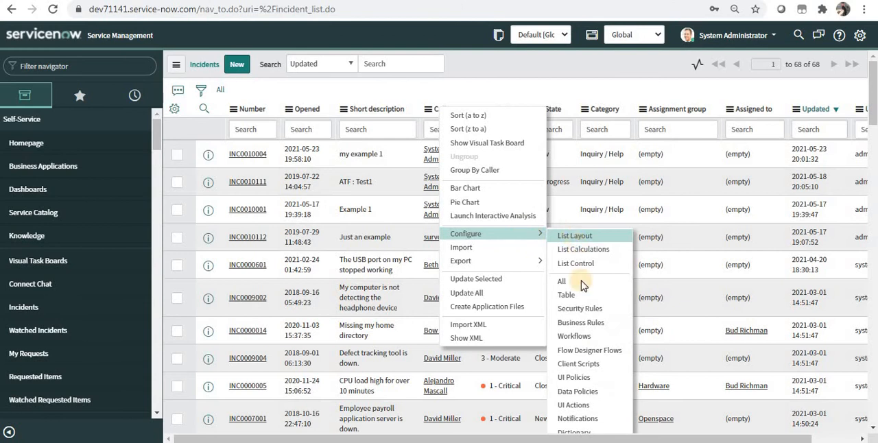
click(586, 325)
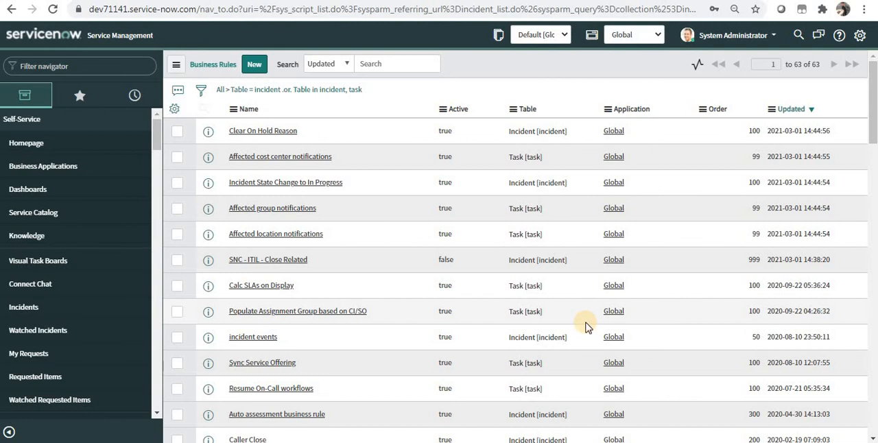
Step: Create a new business rule named "Add default assignment group" for the Incident table and enable its Advanced option
click(255, 68)
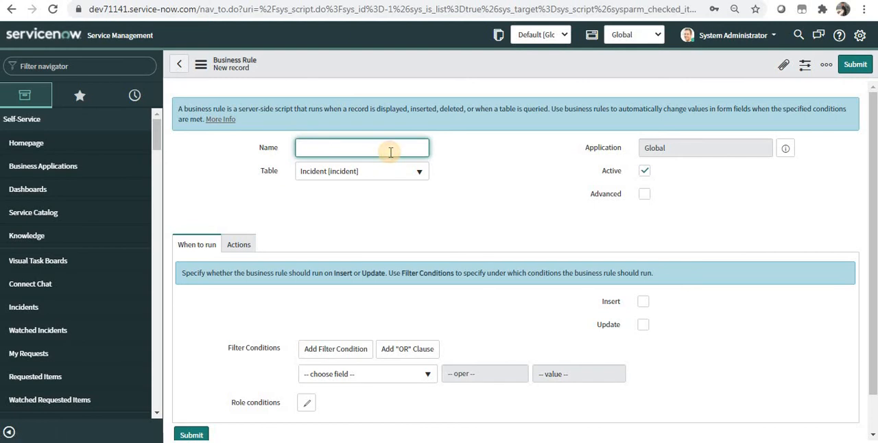
text(Add default assignment group)
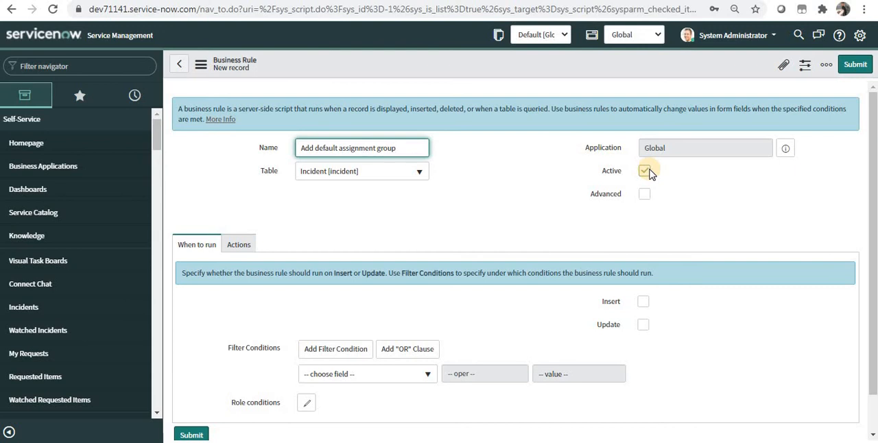
click(646, 196)
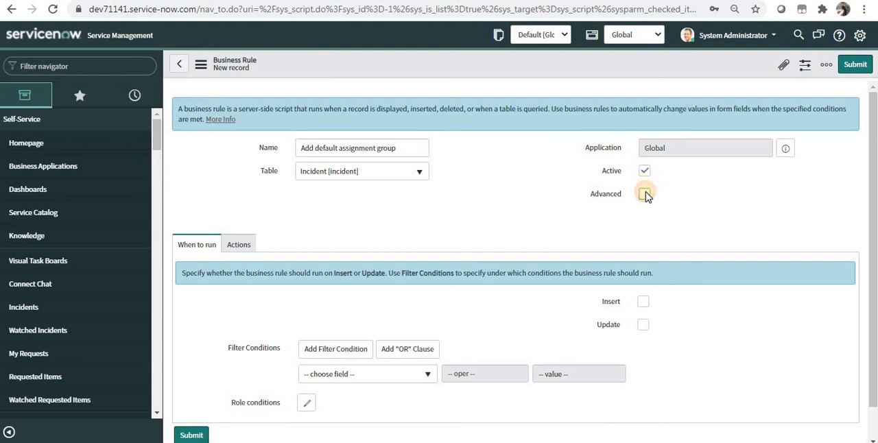
Step: Enter the condition !current.assignment_group.nil() in the advanced settings of the business rule
click(281, 245)
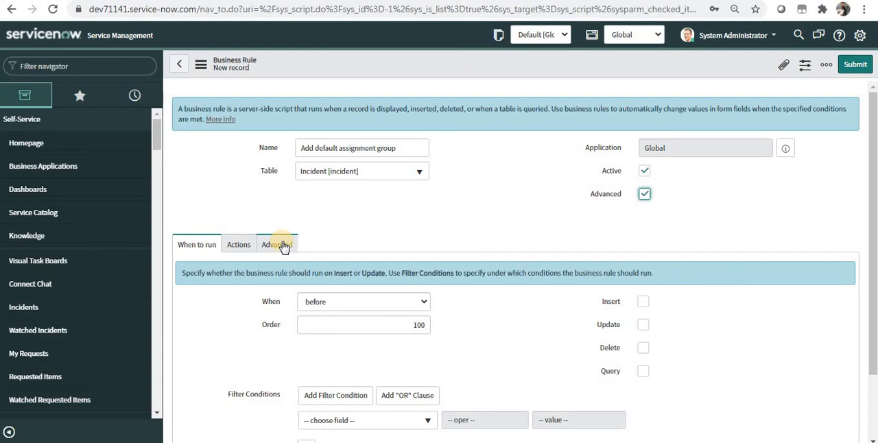
click(284, 246)
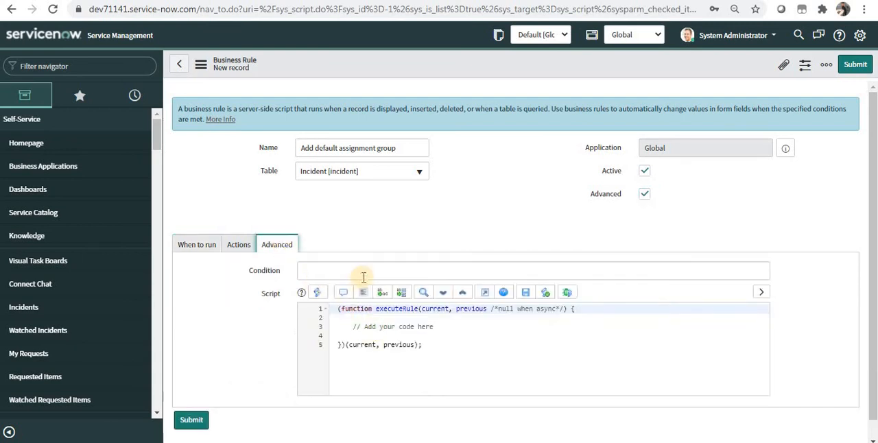
click(367, 273)
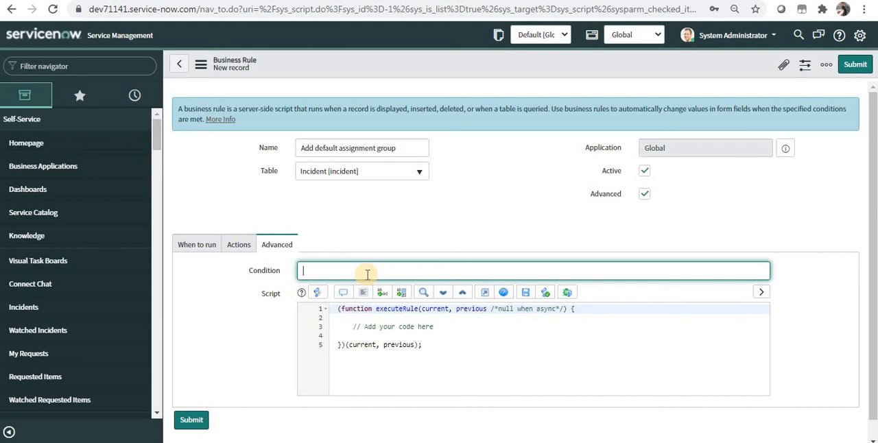
text(!current..assignment_group)
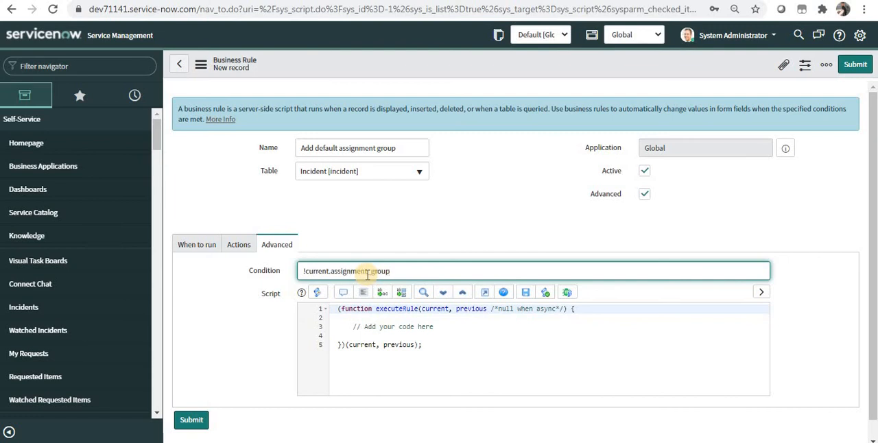
text(;)
text(nil())
click(305, 279)
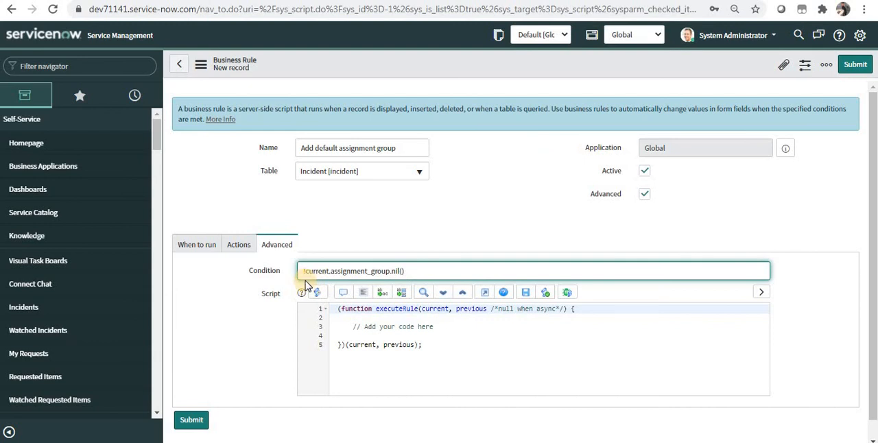
Step: Clear the scripted condition from the advanced settings of the business rule
drag(353, 326, 434, 328)
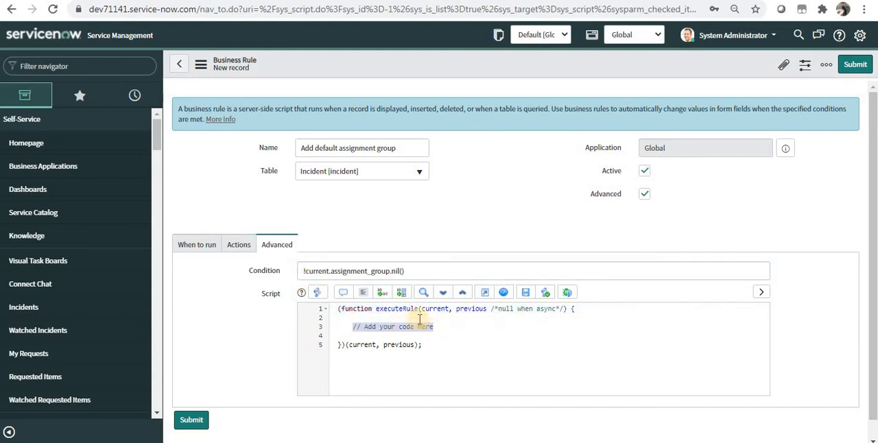
click(426, 269)
key(ctrl+a)
key(BackSpace)
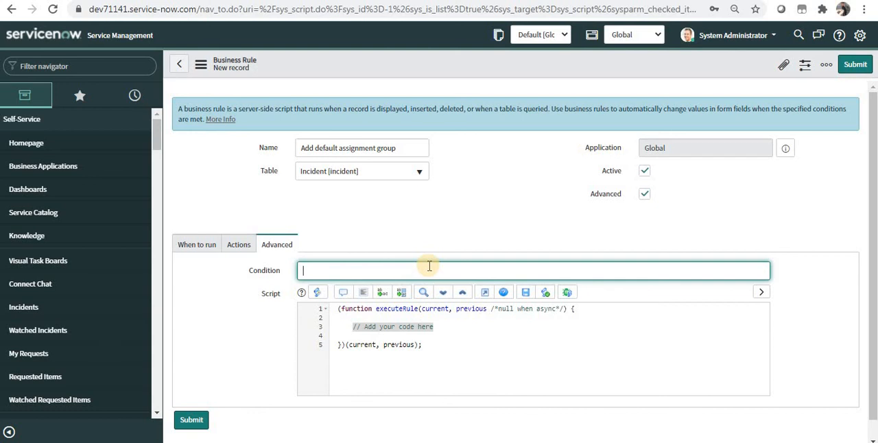
Step: Set the business rule to run before a record is inserted, keeping the order at 100
click(199, 247)
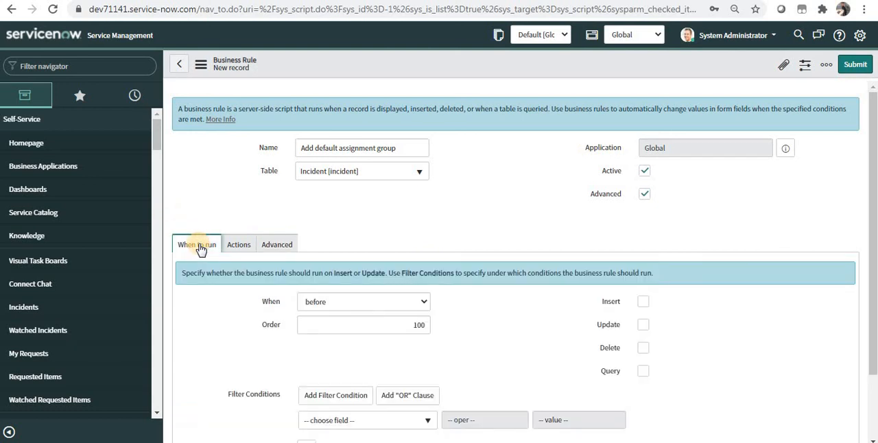
click(337, 304)
click(336, 303)
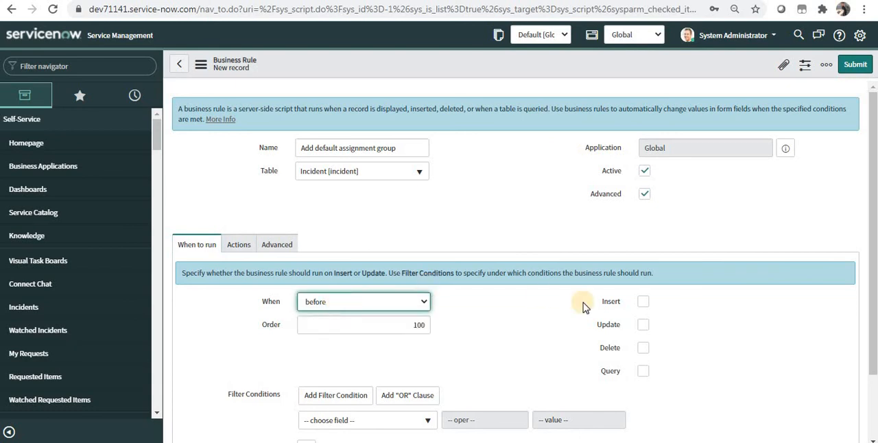
click(644, 302)
scroll(617, 288, down, 2)
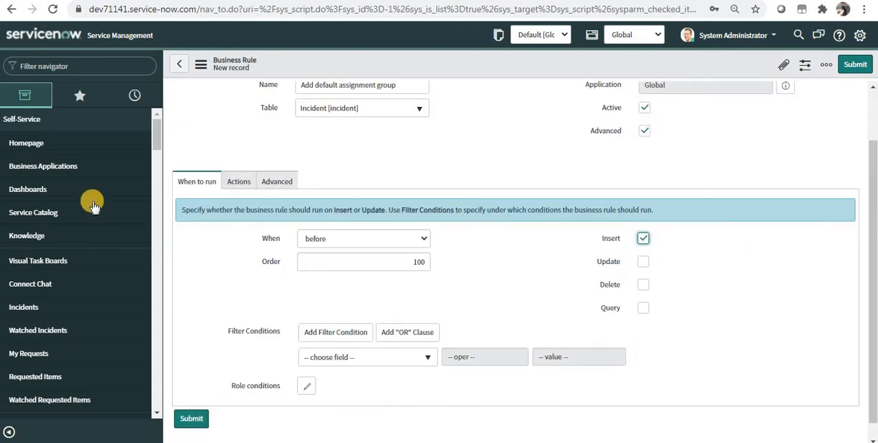
click(323, 238)
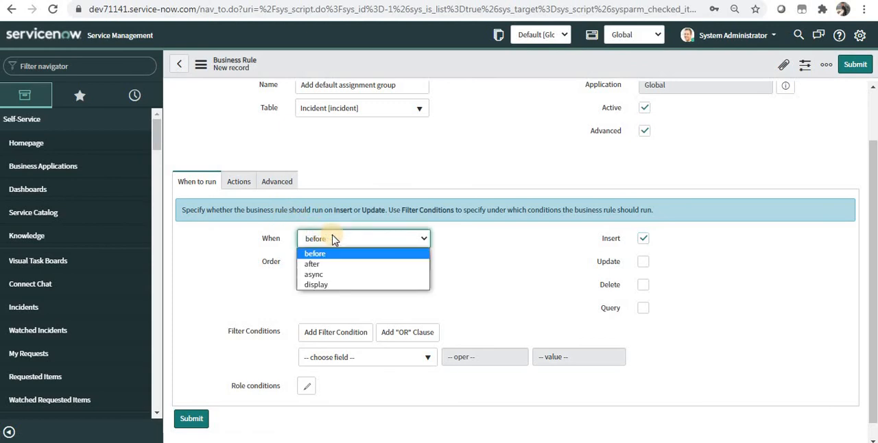
click(548, 251)
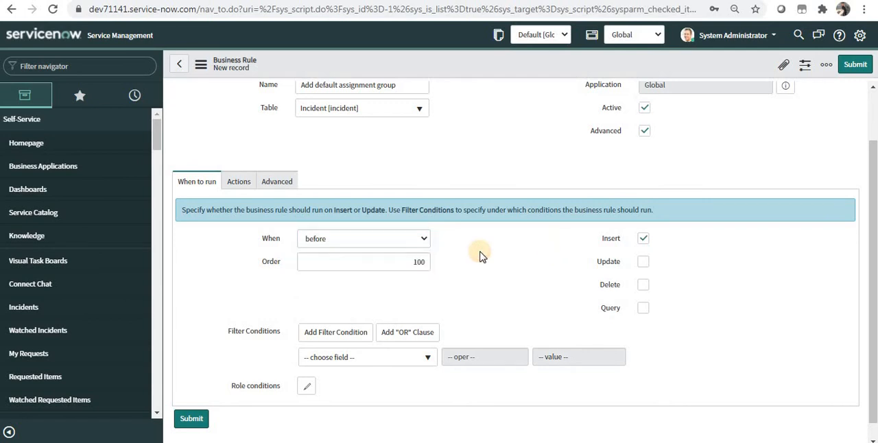
click(396, 256)
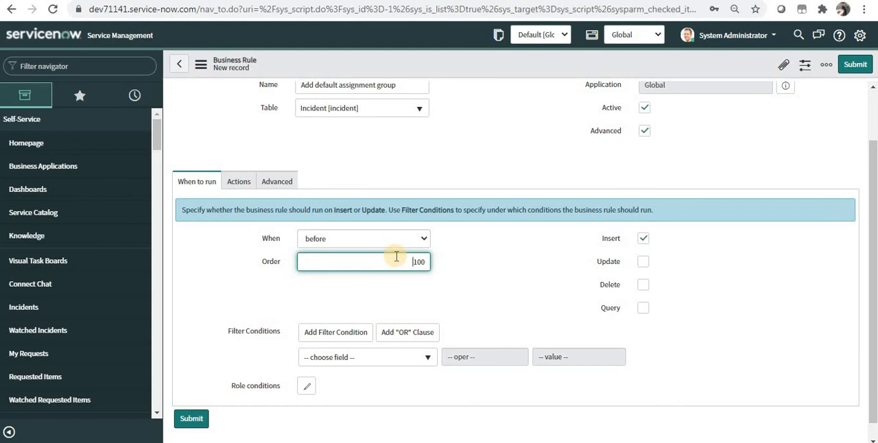
Step: Add the filter condition "Assignment group is empty" to the business rule
click(392, 359)
text(assig)
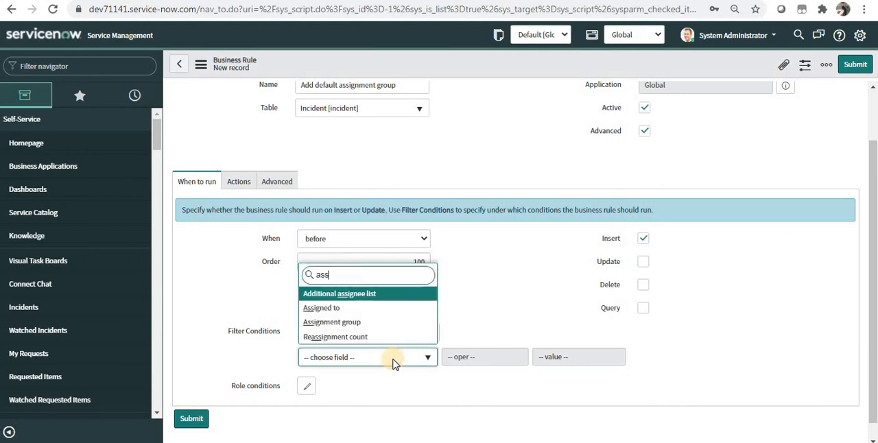
key(Down)
key(Down)
key(Return)
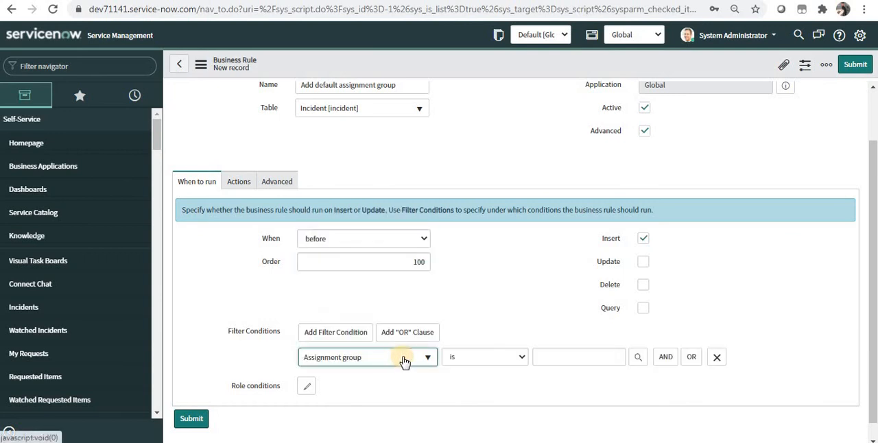
click(470, 357)
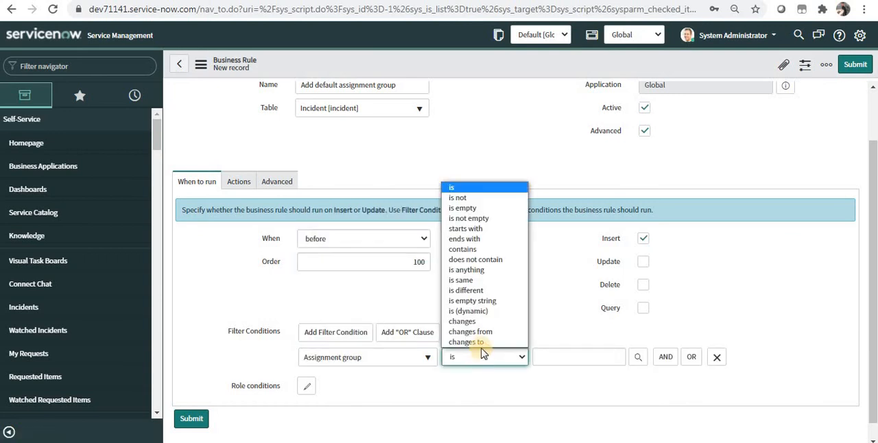
click(495, 207)
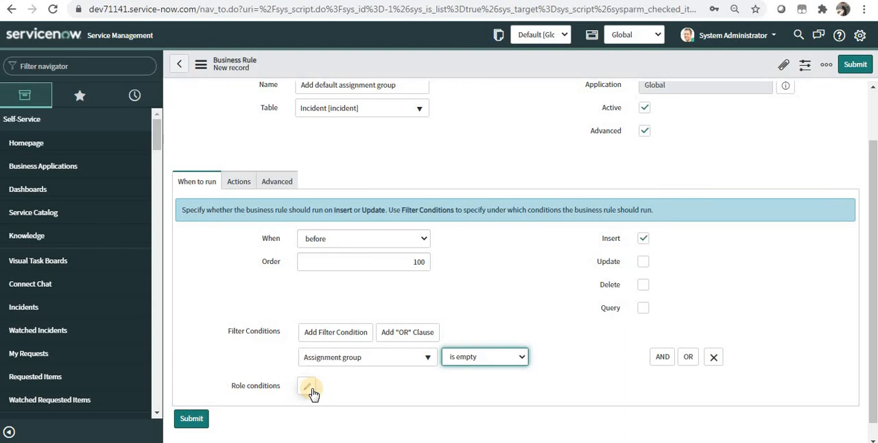
Step: Add a rule action that sets the Assignment group field to Service Desk
click(238, 183)
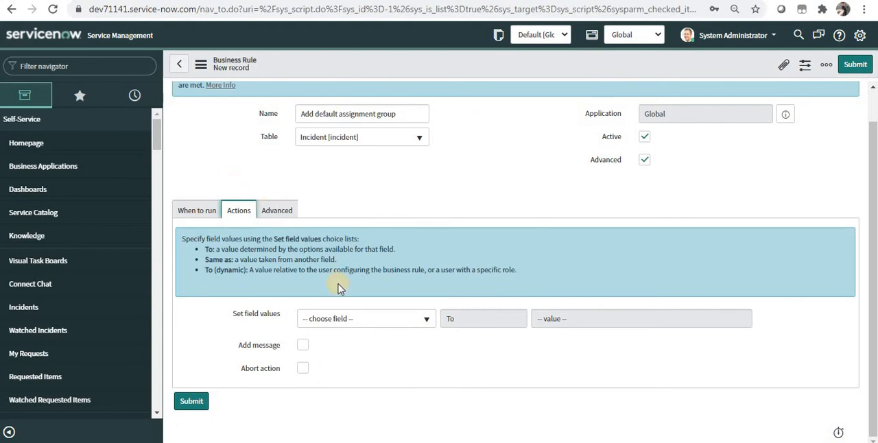
click(368, 321)
text(assign)
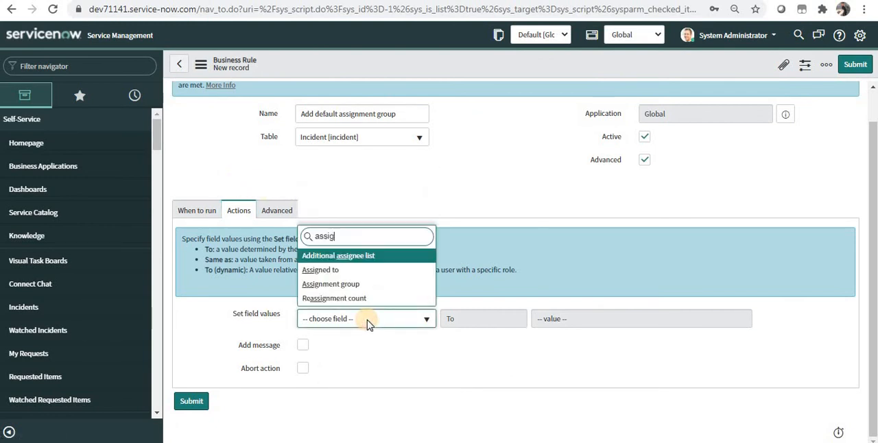
key(Down)
key(Down)
key(Return)
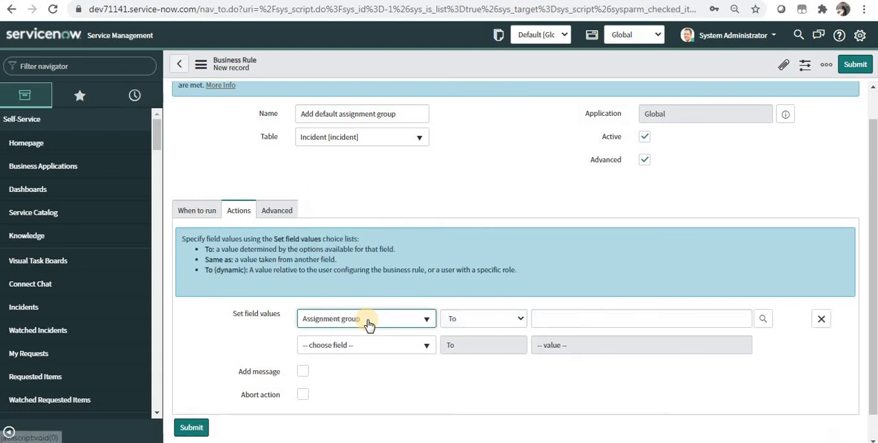
click(563, 322)
text(service)
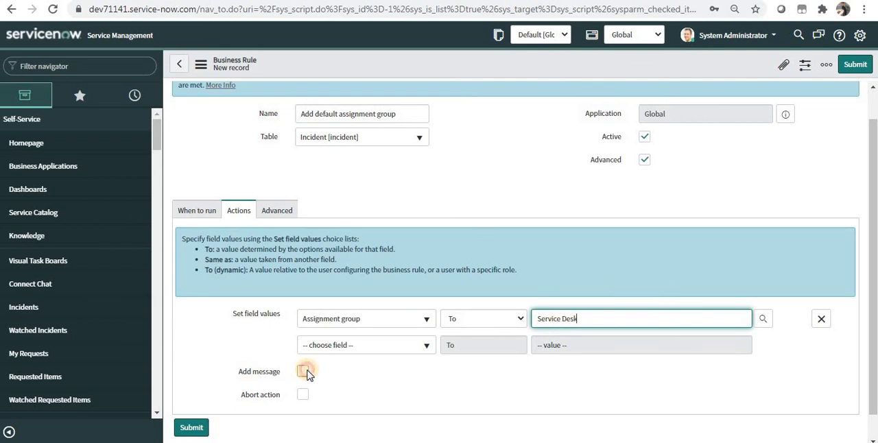
Step: Add the message "Default assignment group has been added." to the rule's actions and save the business rule
click(303, 371)
drag(875, 273, 847, 362)
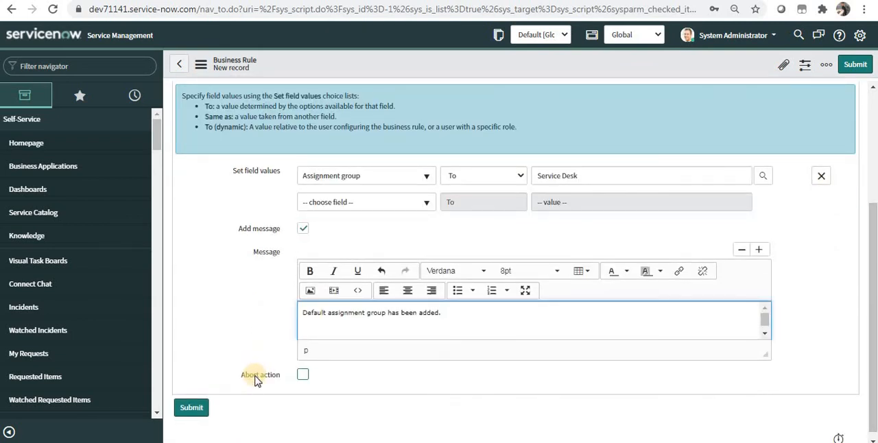
mouse_move(256, 379)
drag(873, 281, 872, 168)
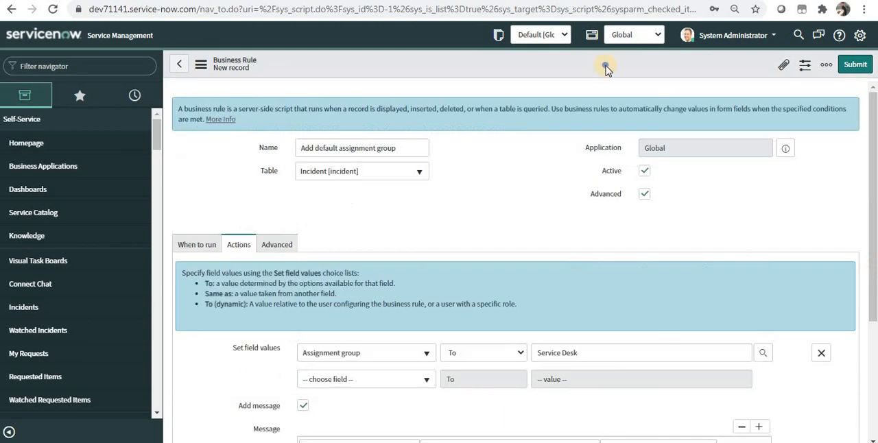
right_click(608, 68)
click(620, 73)
Step: Open the incident list in a separate browser tab using the navigator entry incident.list
click(127, 64)
text(incident.)
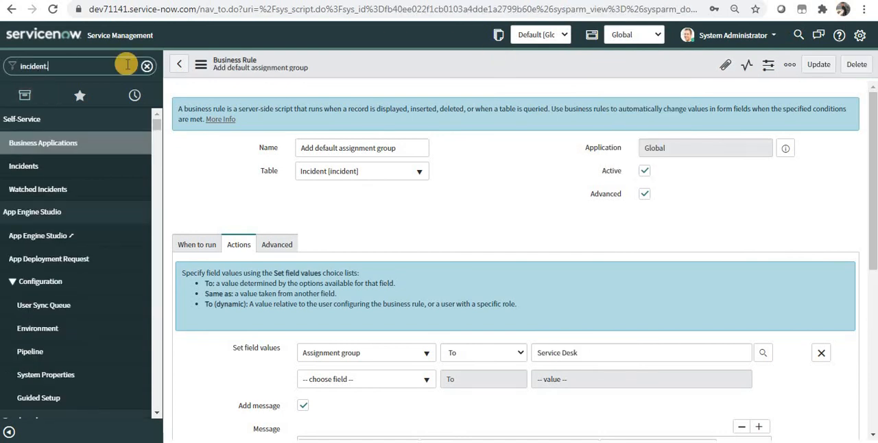
text(list)
key(Return)
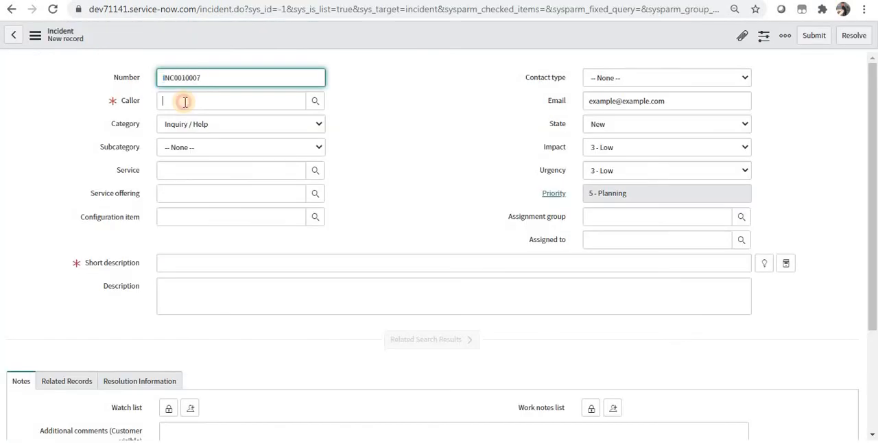
Step: Fill in a new incident with System Administrator as the caller and "my first business rule" as the short description
click(184, 101)
click(184, 101)
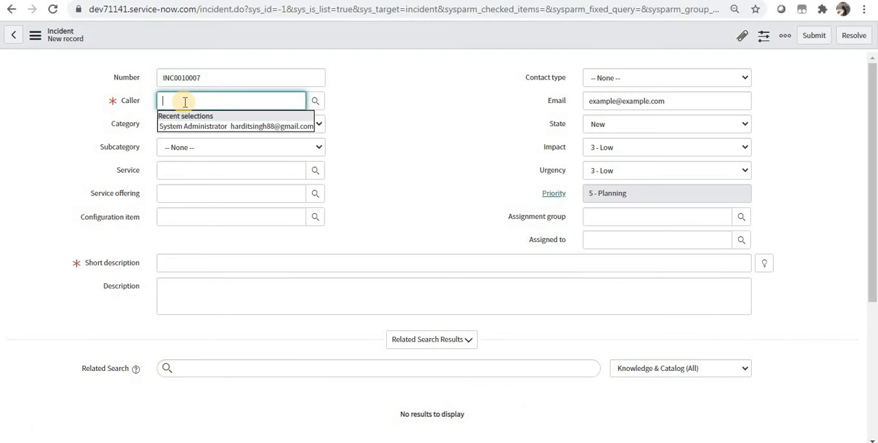
key(Down)
key(Return)
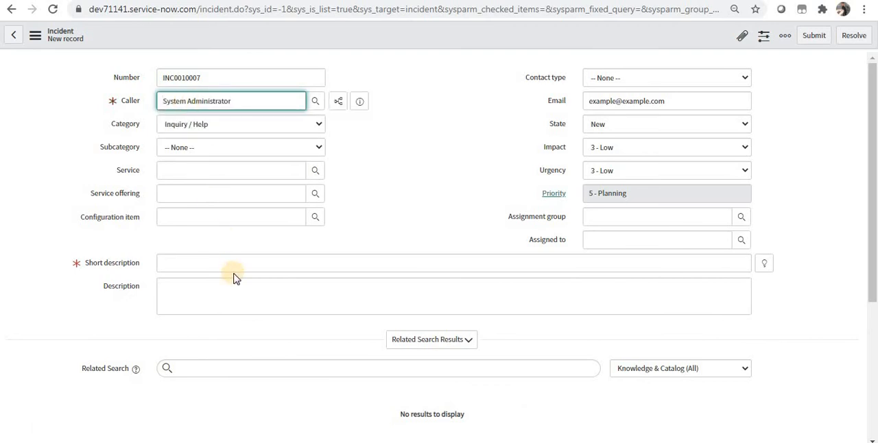
click(238, 264)
text(my)
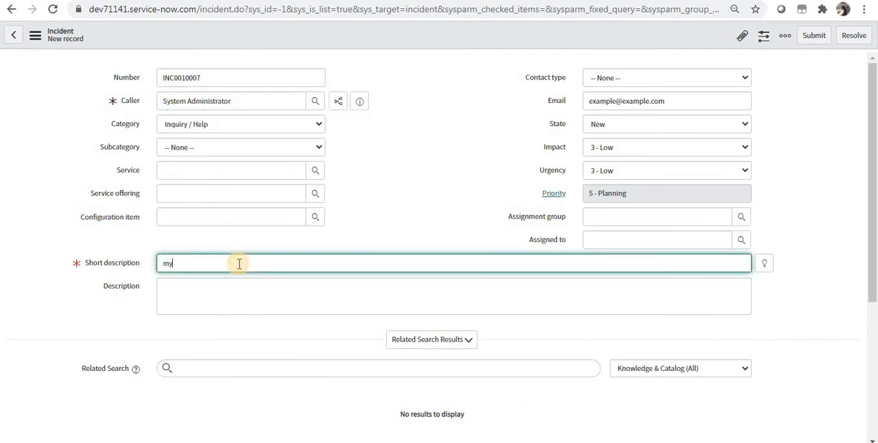
text( first business r)
text(ule)
Step: Save the new incident without leaving its form and check its Assignment group field
right_click(520, 38)
click(528, 44)
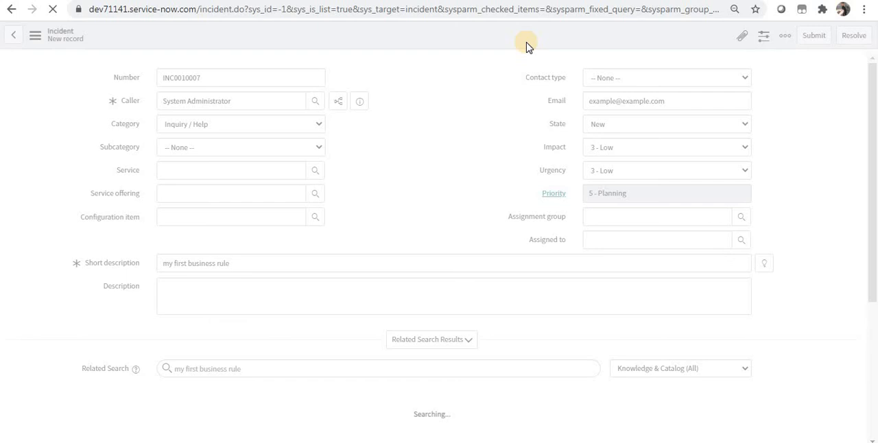
click(640, 219)
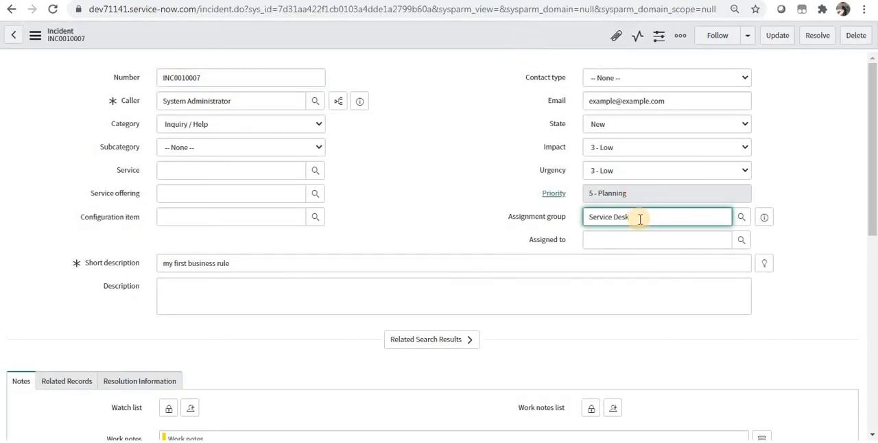